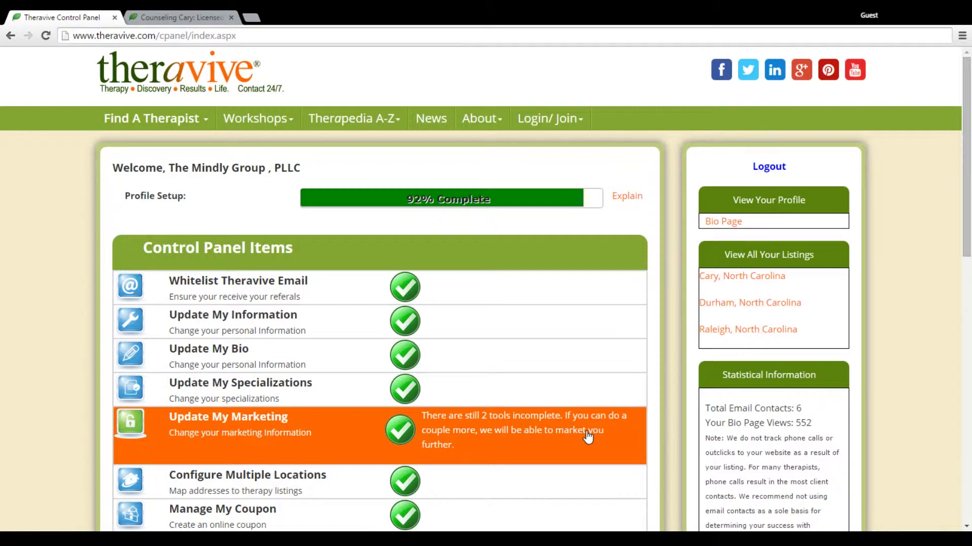
Open the Update My Marketing page from the Control Panel items list.
{"action": "left_click", "coordinate": [587, 436]}
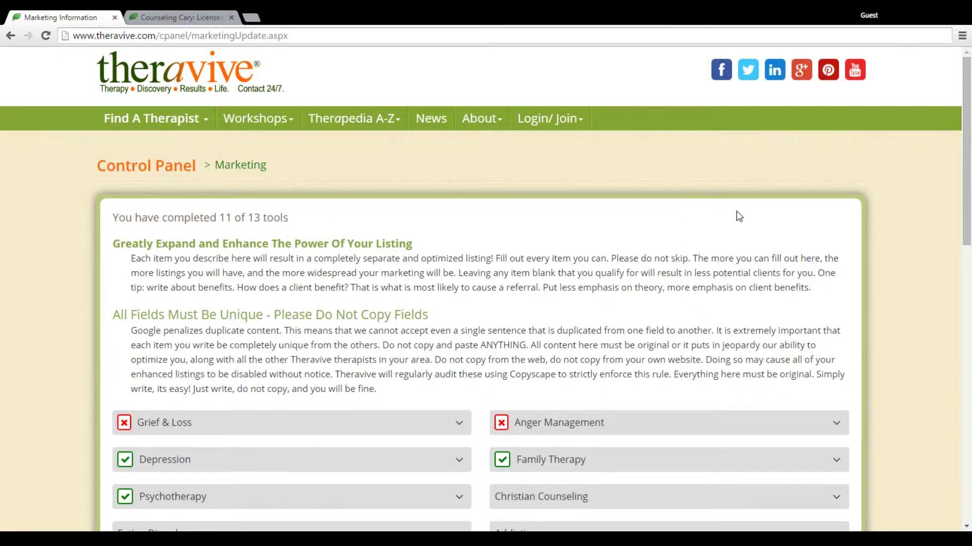
Expand the Depression specialty and re-save its existing treatment paragraph unchanged.
{"action": "left_click_drag", "start_coordinate": [966, 141], "coordinate": [970, 227]}
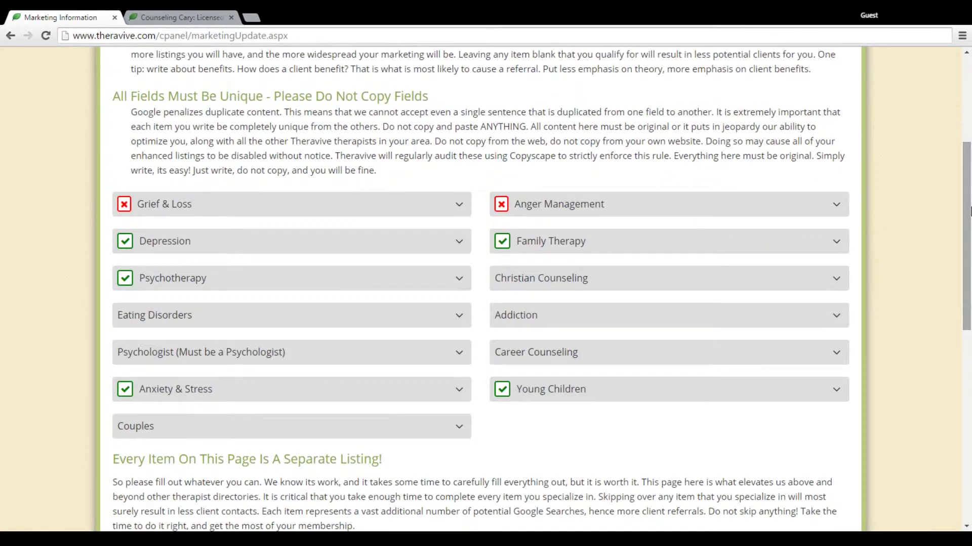
{"action": "left_click", "coordinate": [430, 247]}
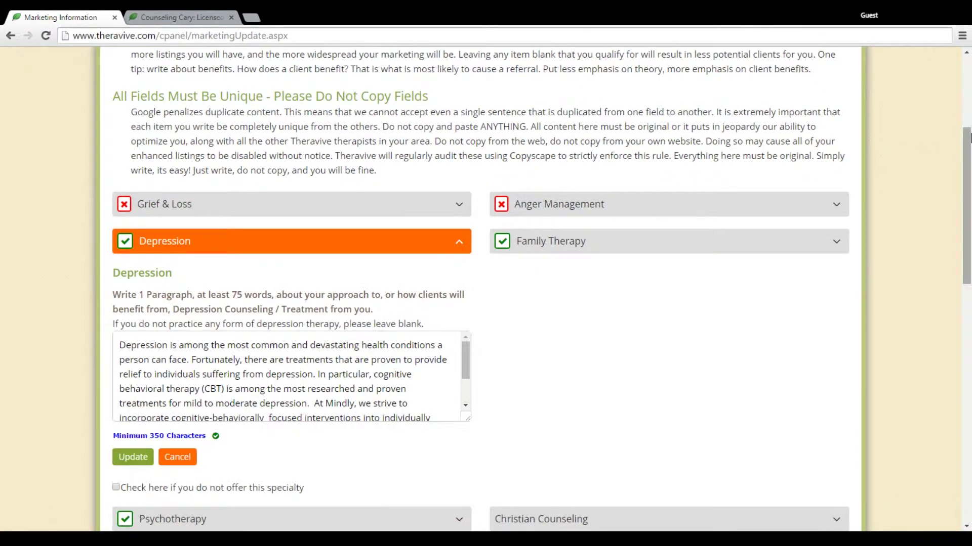
{"action": "left_click_drag", "start_coordinate": [970, 159], "coordinate": [970, 209]}
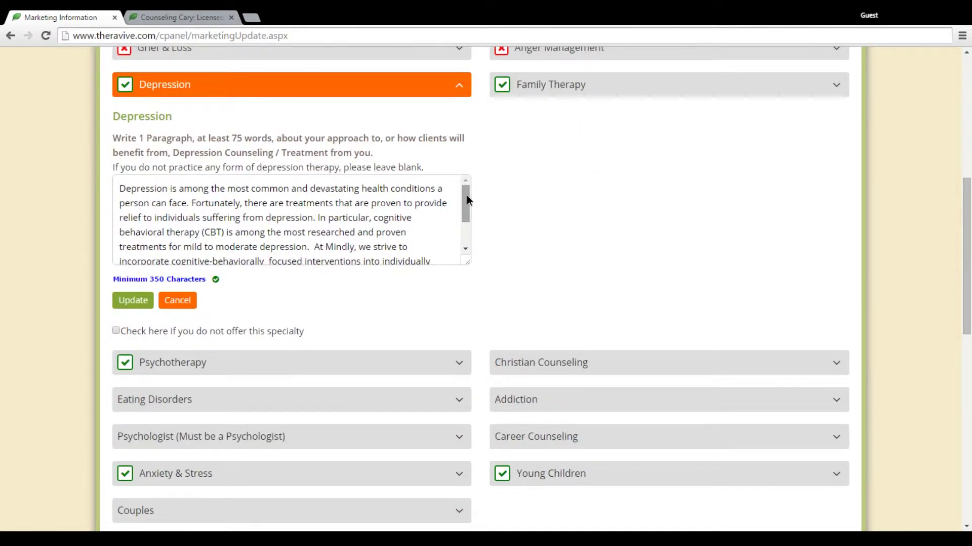
{"action": "left_click_drag", "start_coordinate": [467, 195], "coordinate": [468, 176]}
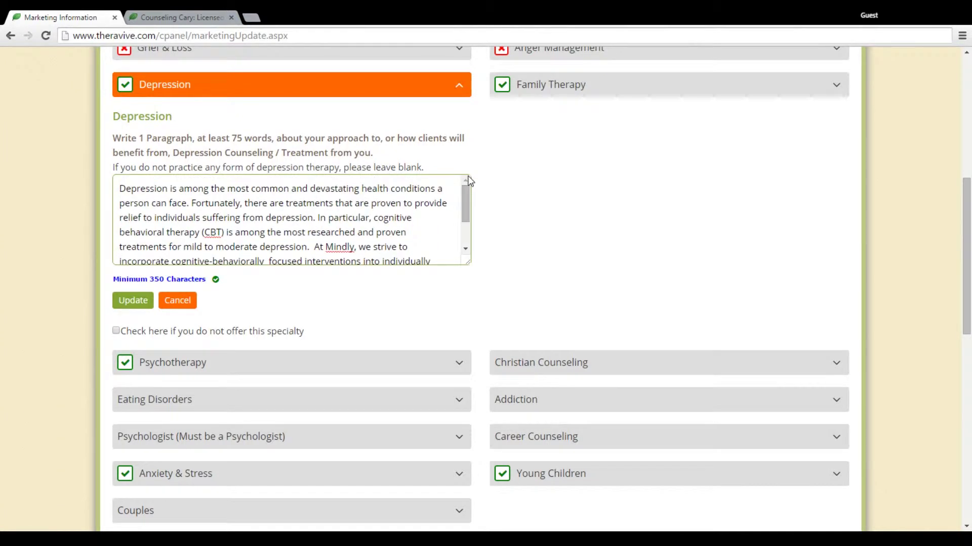
{"action": "left_click", "coordinate": [135, 300]}
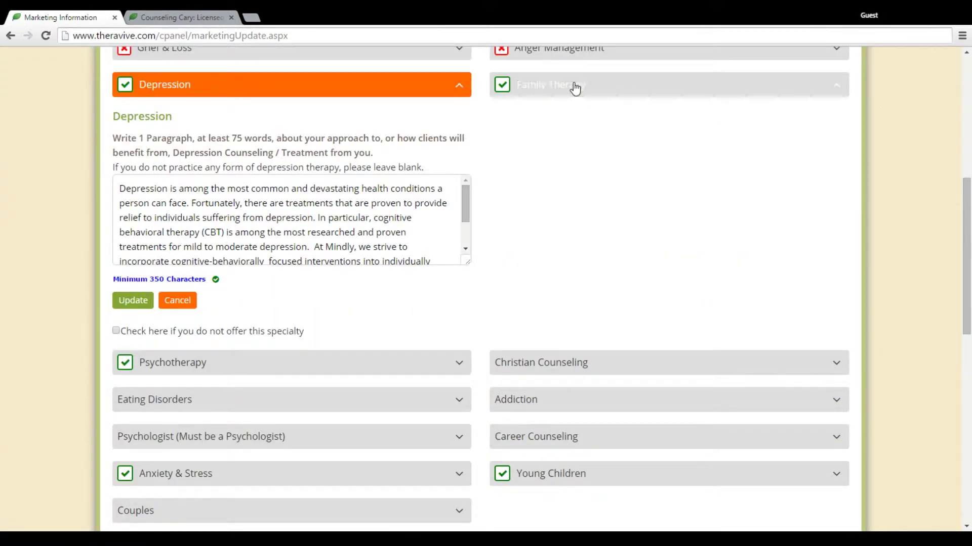
Expand the Family Therapy specialty, then switch to the Counseling Cary, NC directory tab.
{"action": "left_click", "coordinate": [571, 85]}
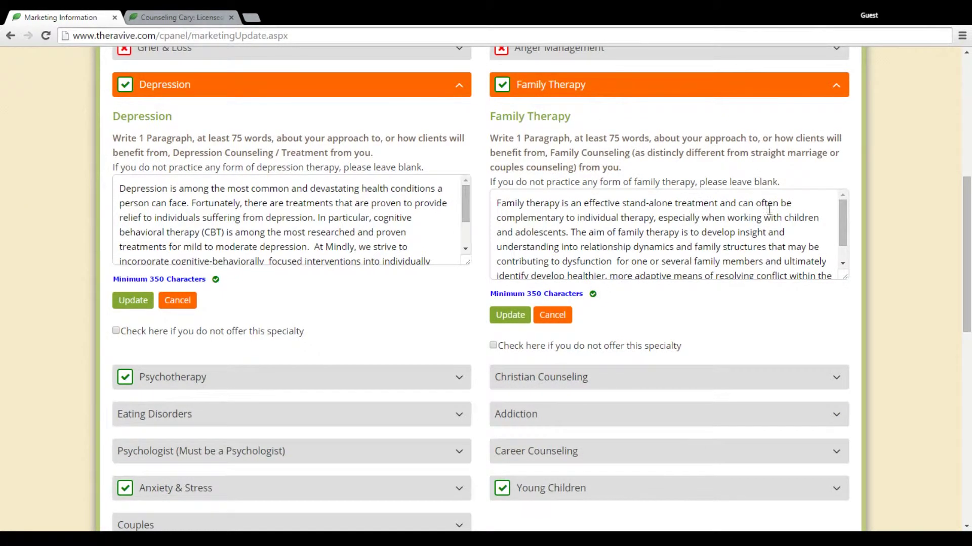
{"action": "left_click", "coordinate": [639, 264]}
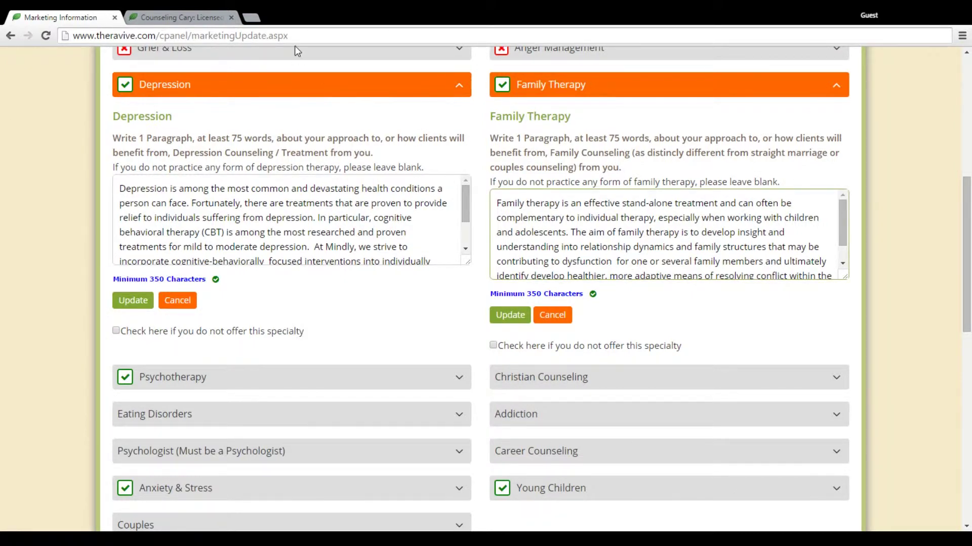
{"action": "left_click", "coordinate": [192, 17]}
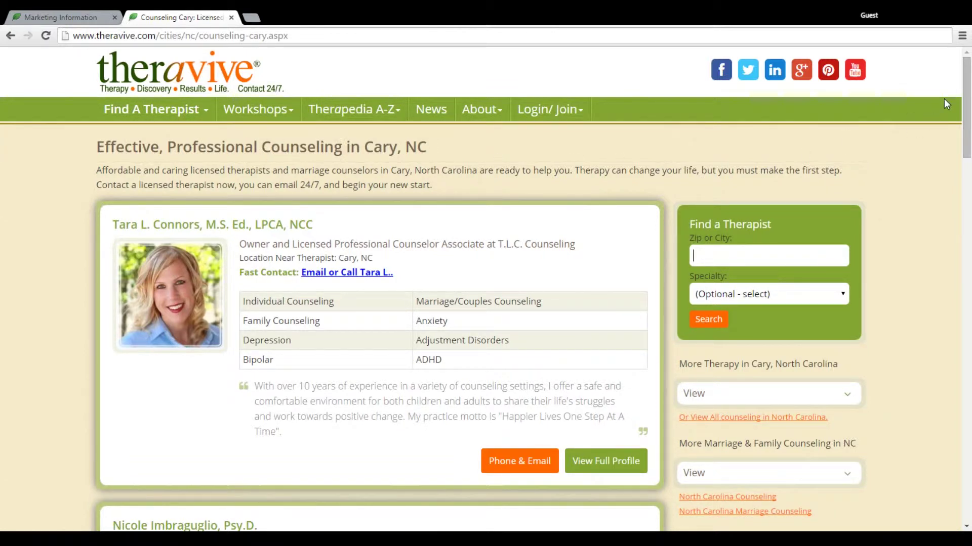
Enter 'cary,nc' as the Zip or City in the therapist search.
{"action": "left_click_drag", "start_coordinate": [964, 102], "coordinate": [971, 430]}
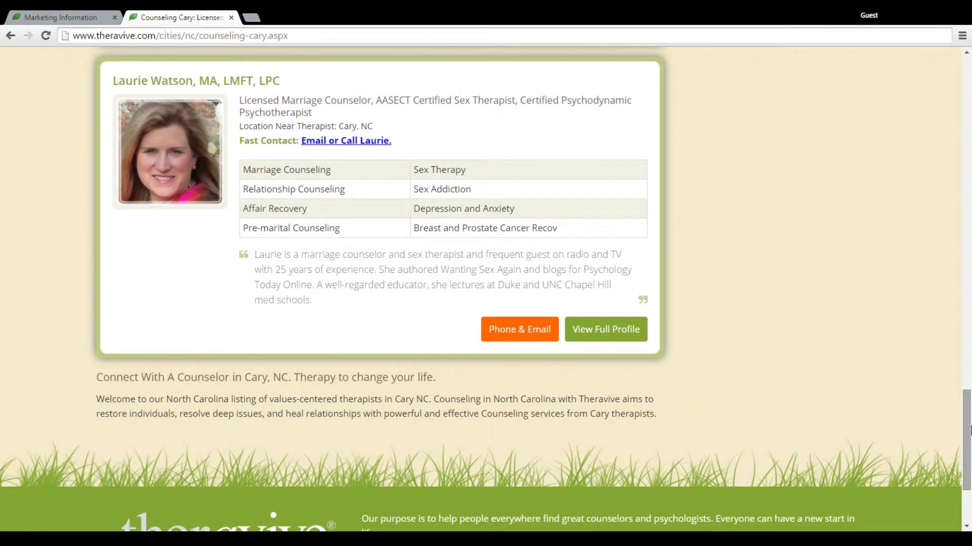
{"action": "left_click_drag", "start_coordinate": [971, 430], "coordinate": [964, 101]}
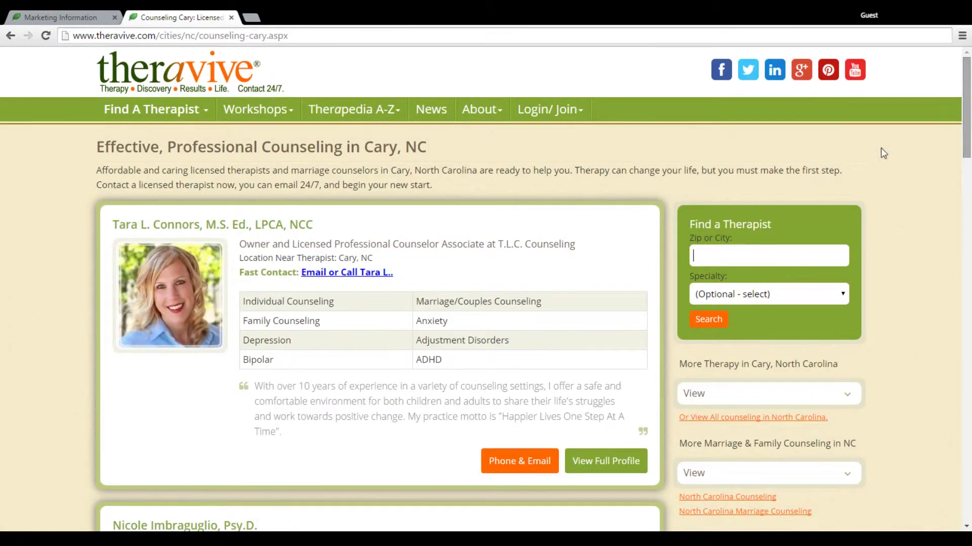
{"action": "left_click", "coordinate": [708, 253]}
{"action": "type", "text": "cary,"}
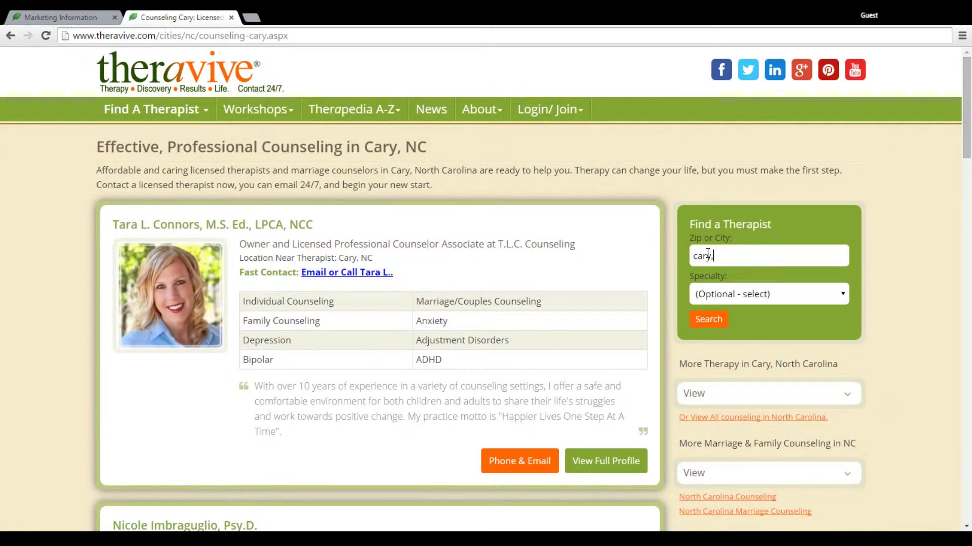
{"action": "type", "text": "nc"}
Search Cary for counselors with the Family specialty and scroll through the results.
{"action": "left_click", "coordinate": [740, 424]}
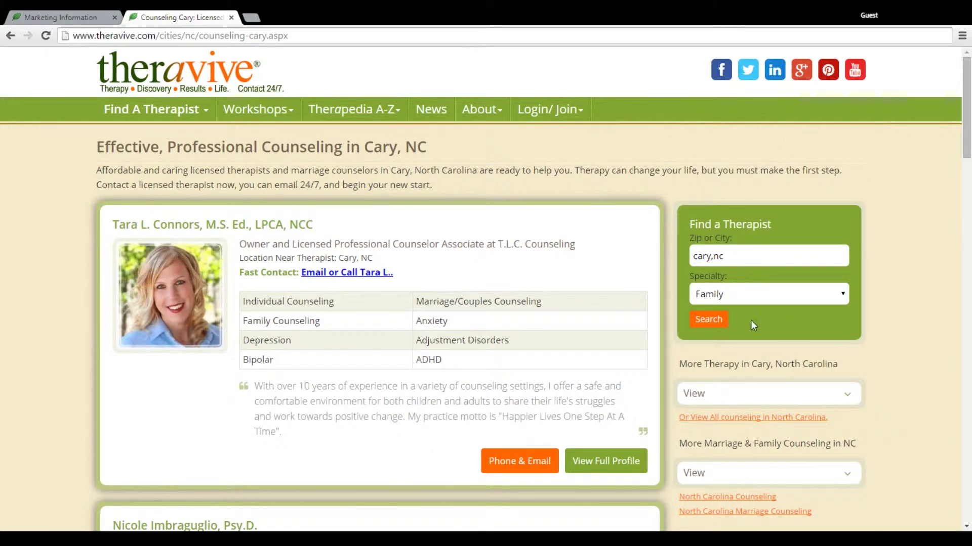
{"action": "left_click", "coordinate": [714, 324]}
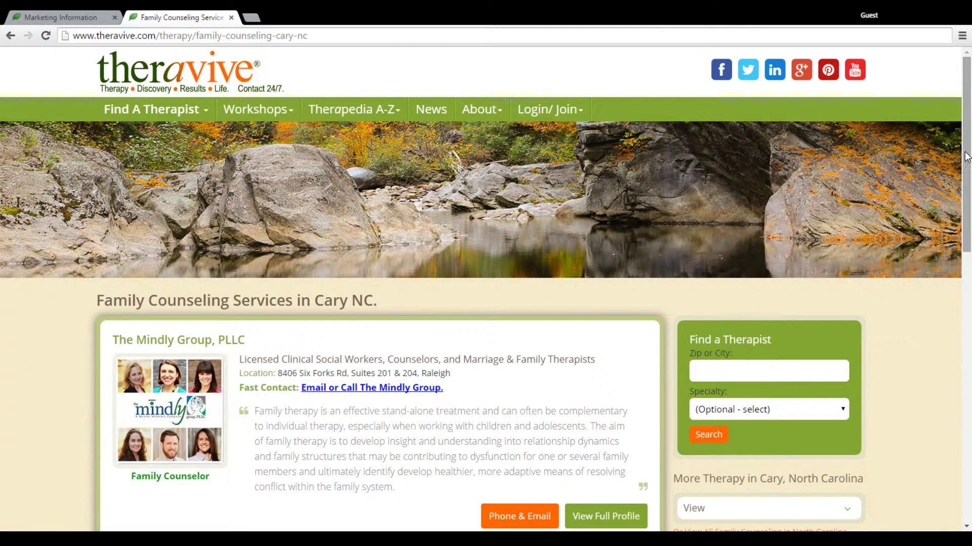
{"action": "left_click_drag", "start_coordinate": [967, 156], "coordinate": [968, 268]}
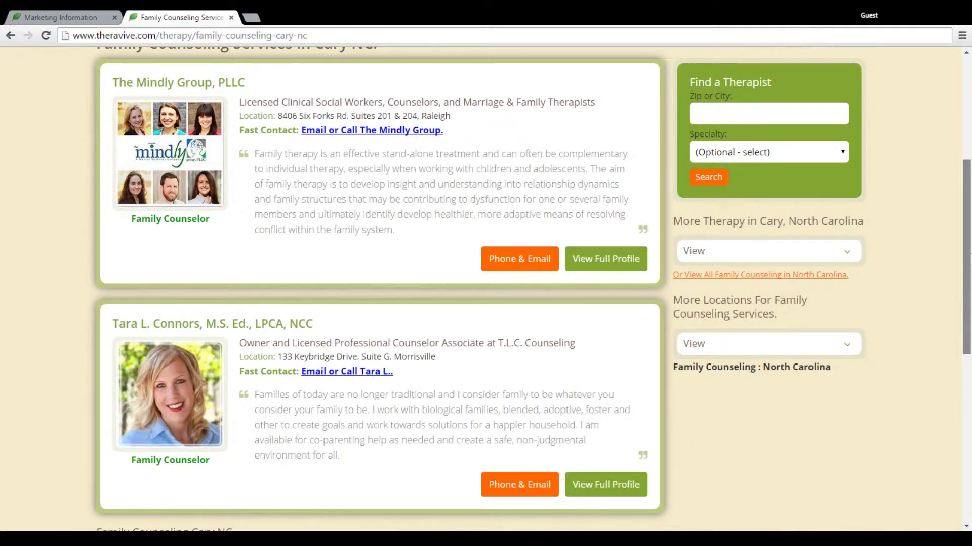
{"action": "left_click_drag", "start_coordinate": [967, 268], "coordinate": [967, 258]}
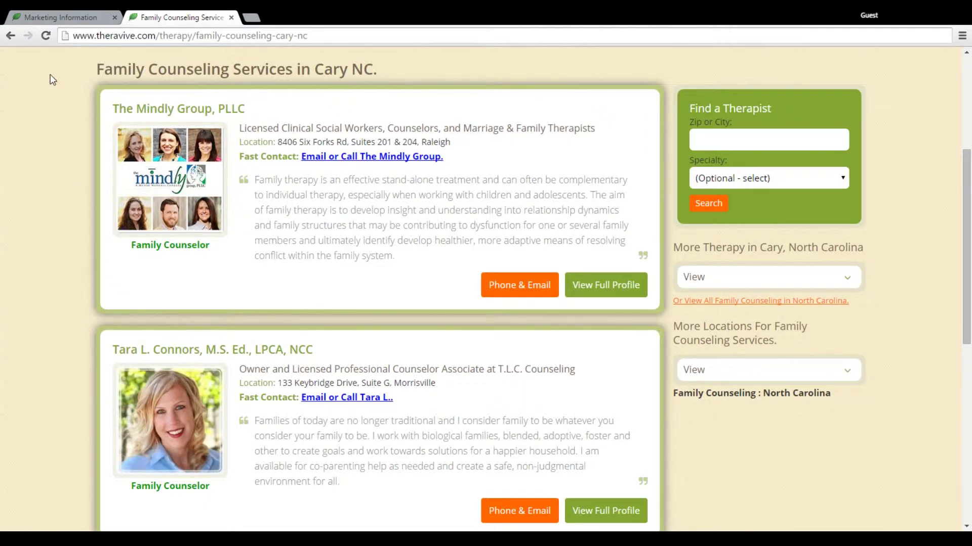
Return to the marketing information page and expand the empty Grief & Loss section.
{"action": "left_click", "coordinate": [84, 14]}
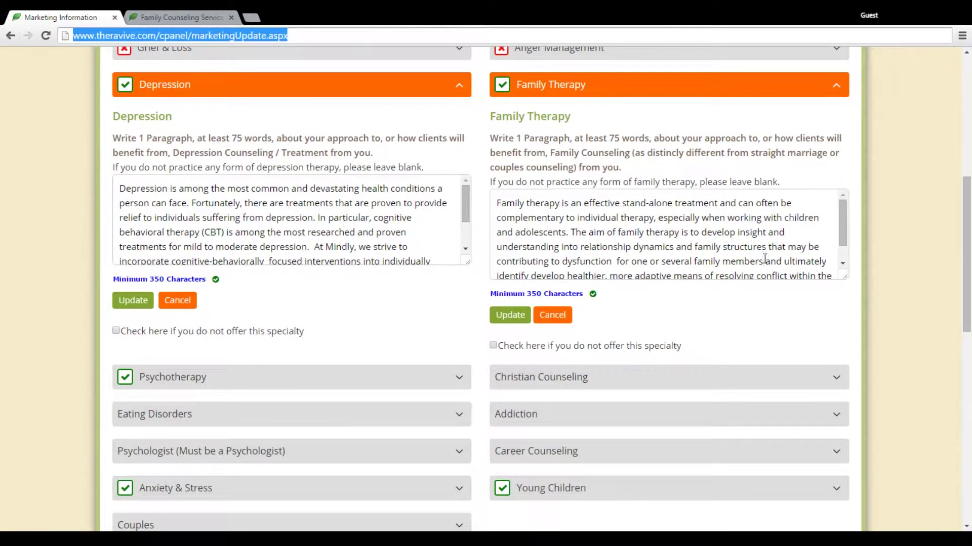
{"action": "left_click", "coordinate": [968, 256]}
{"action": "left_click_drag", "start_coordinate": [968, 256], "coordinate": [969, 207]}
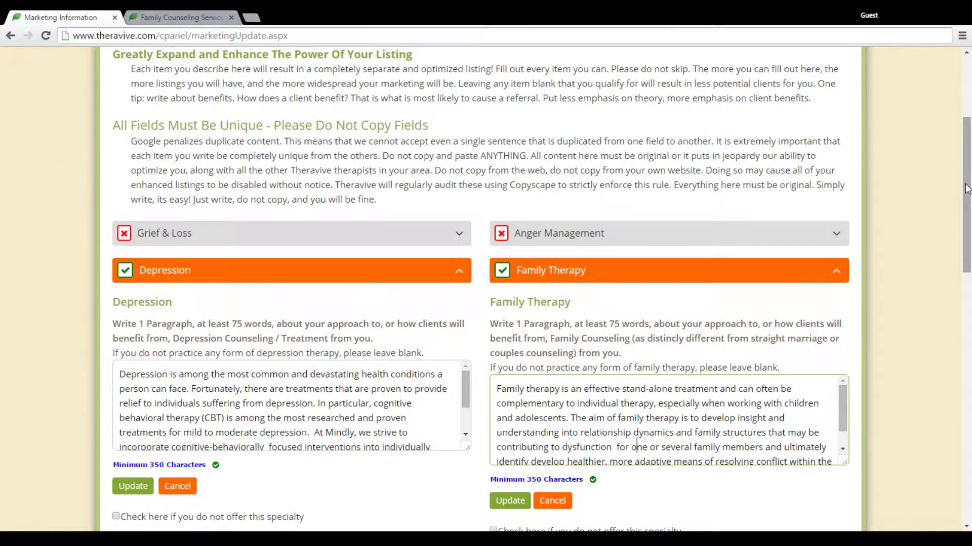
{"action": "left_click", "coordinate": [387, 240]}
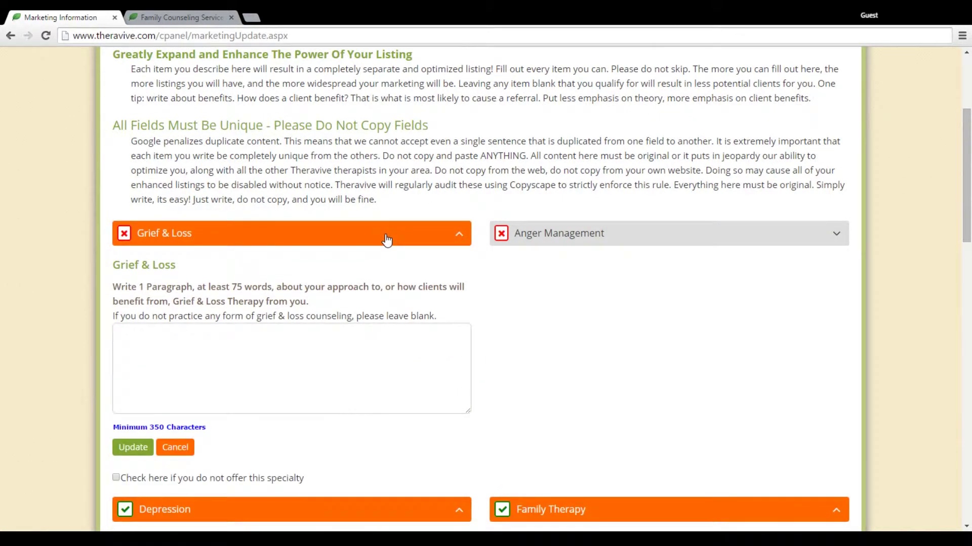
{"action": "scroll", "coordinate": [966, 152], "scroll_direction": "down", "scroll_amount": 3}
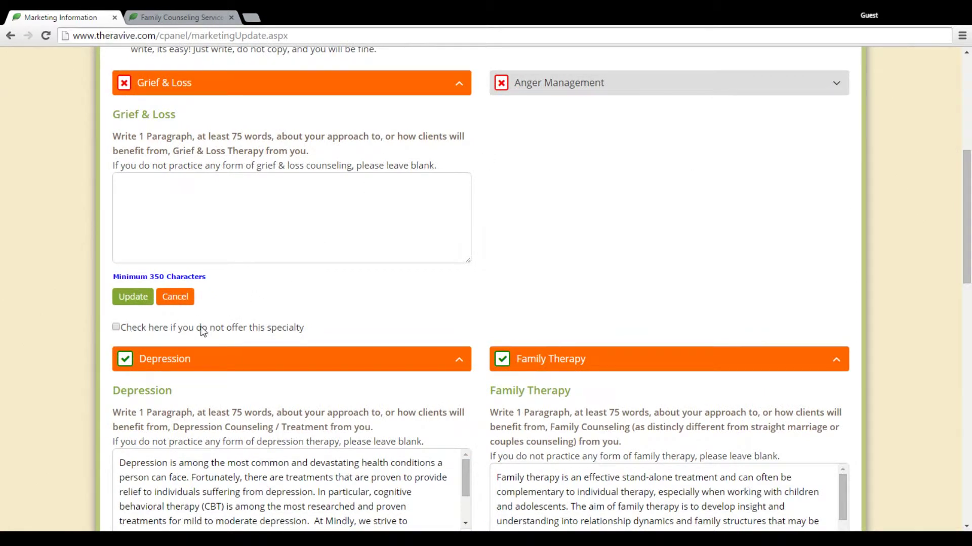
Tick 'do not offer this specialty' for Grief & Loss, then Anger Management, confirming each.
{"action": "left_click", "coordinate": [116, 327]}
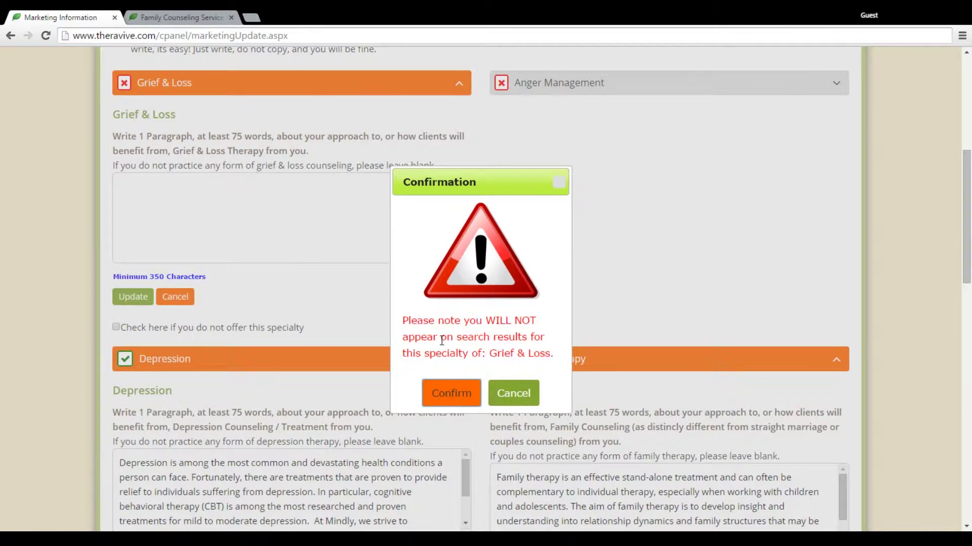
{"action": "left_click", "coordinate": [460, 395]}
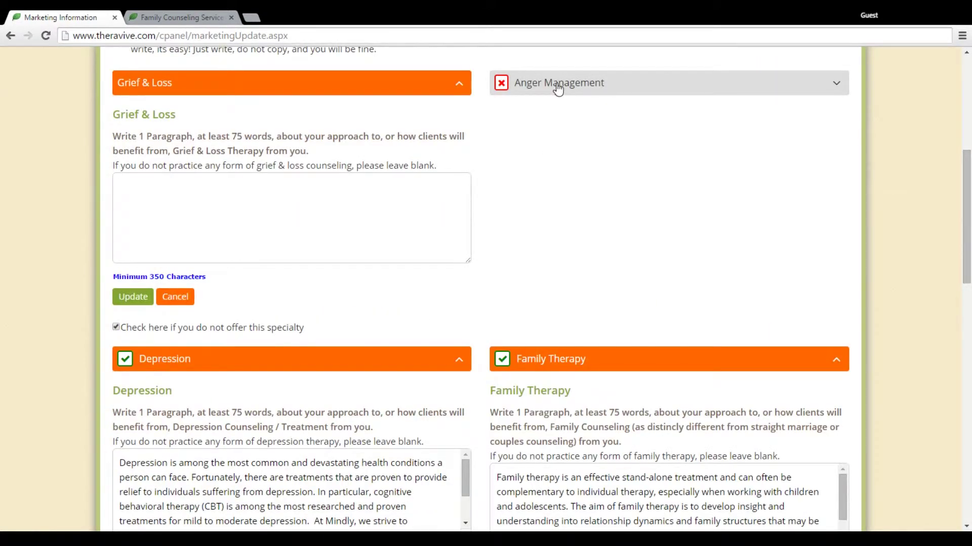
{"action": "left_click", "coordinate": [558, 86]}
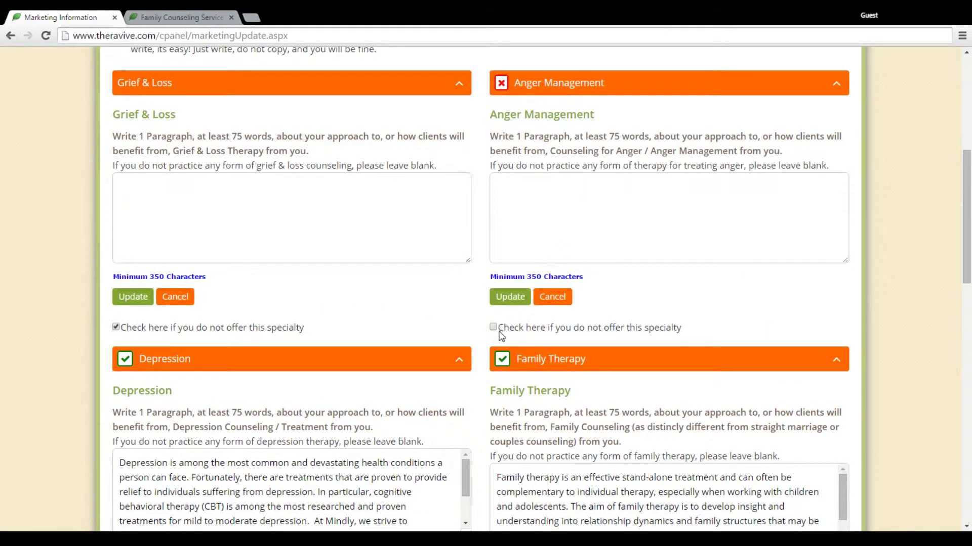
{"action": "left_click", "coordinate": [493, 328]}
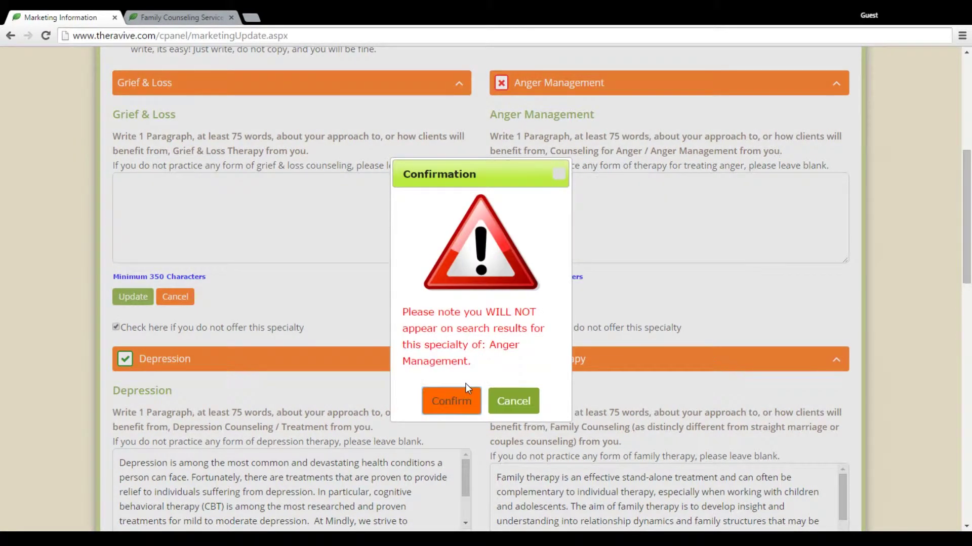
{"action": "left_click", "coordinate": [462, 397]}
{"action": "left_click", "coordinate": [452, 396]}
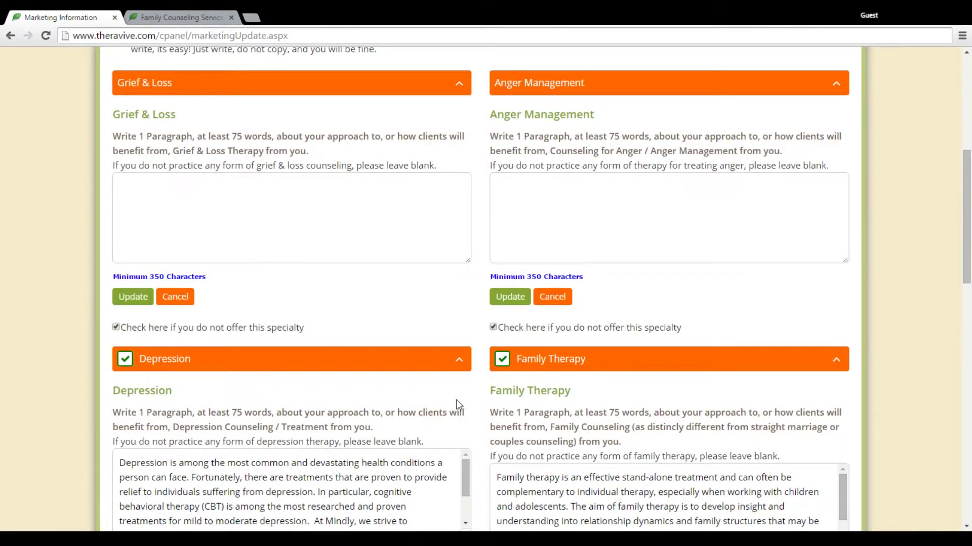
Check the page shows 13 of 13 tools complete, then return to the Control Panel.
{"action": "left_click_drag", "start_coordinate": [966, 233], "coordinate": [966, 269]}
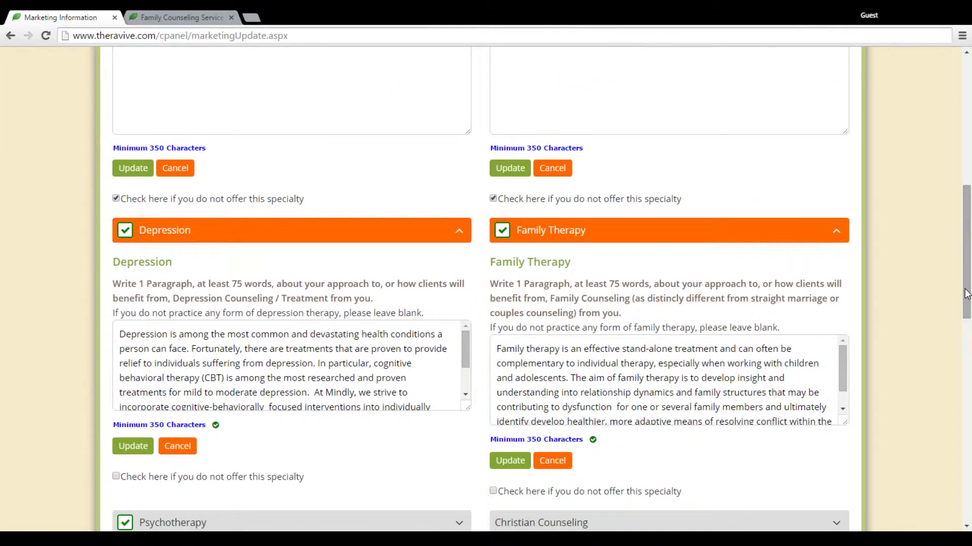
{"action": "left_click_drag", "start_coordinate": [965, 291], "coordinate": [970, 148]}
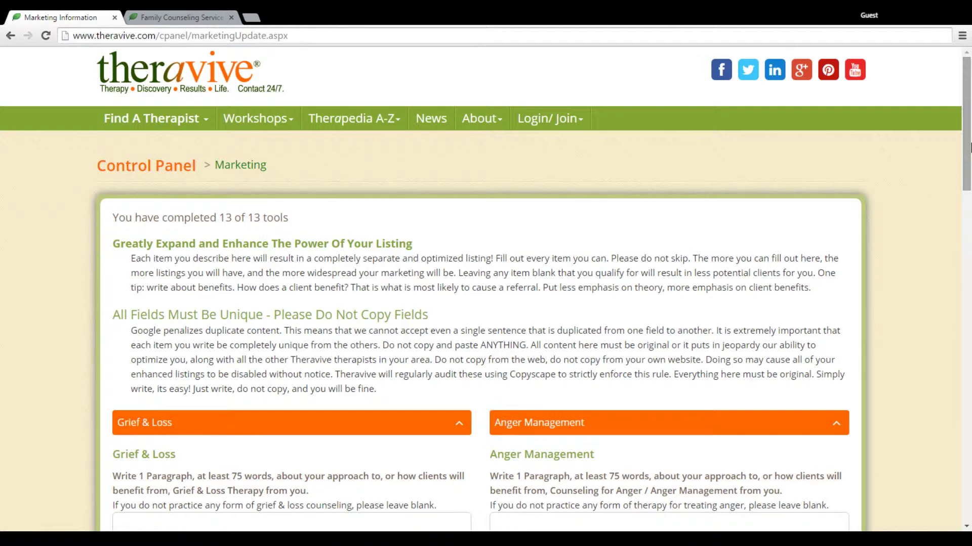
{"action": "left_click", "coordinate": [155, 168]}
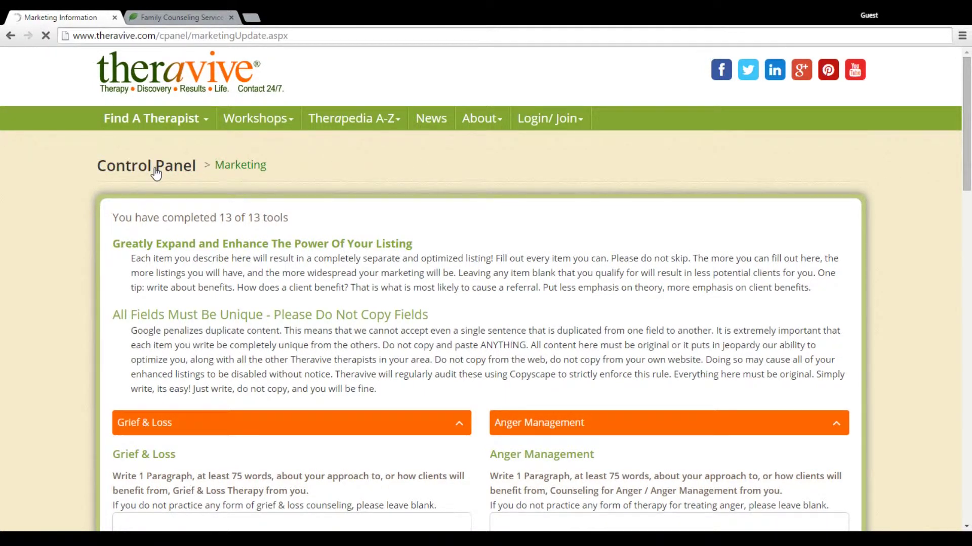